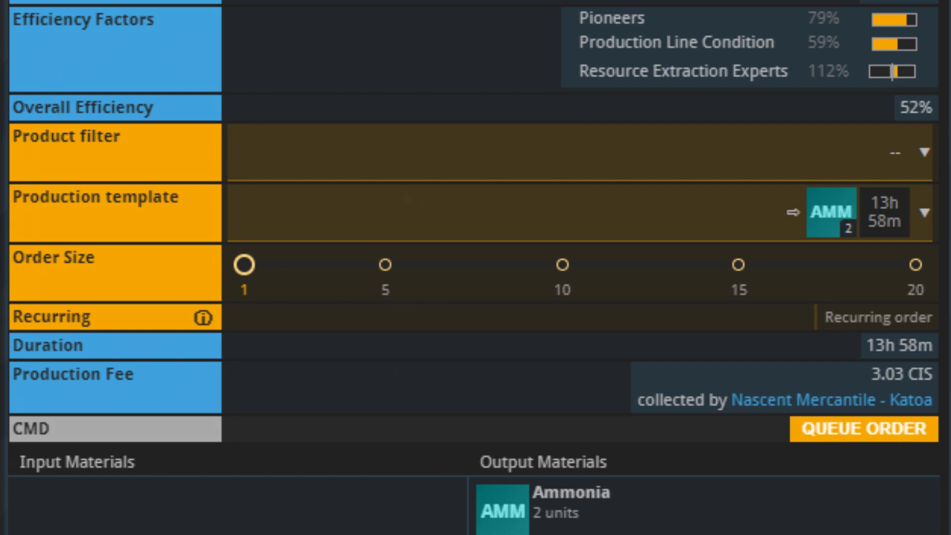
type("C")
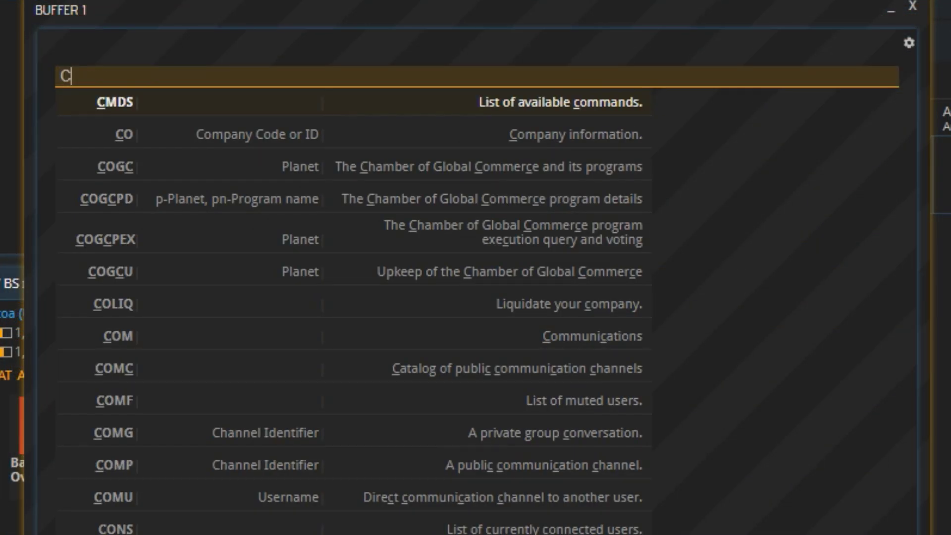
type("XM D")
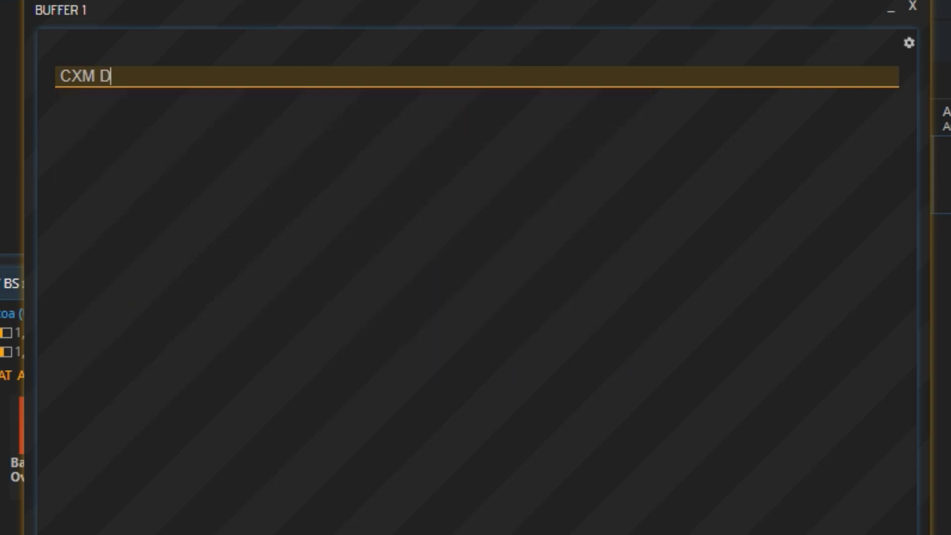
type("W")
Step: Run CXM DW to show Drinking Water prices, asks, bids and supply across six exchanges
key("Return")
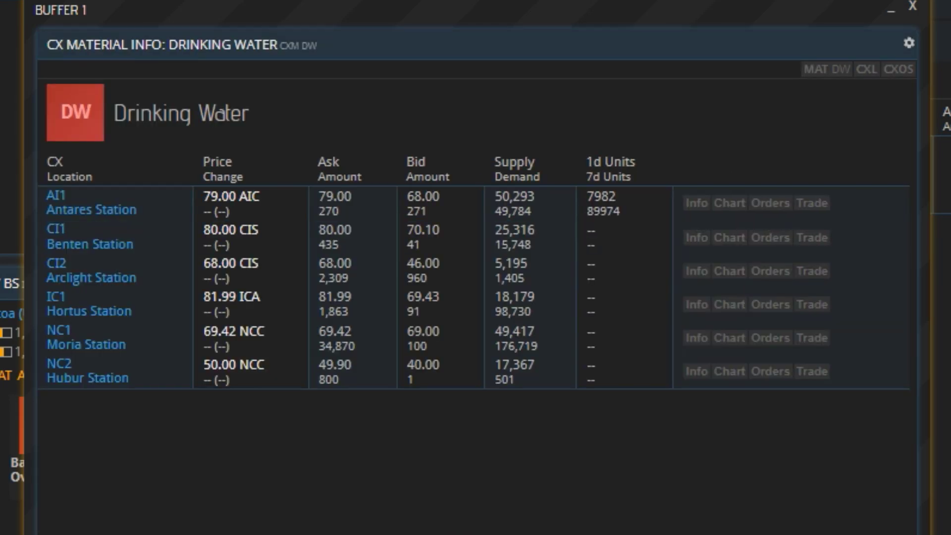